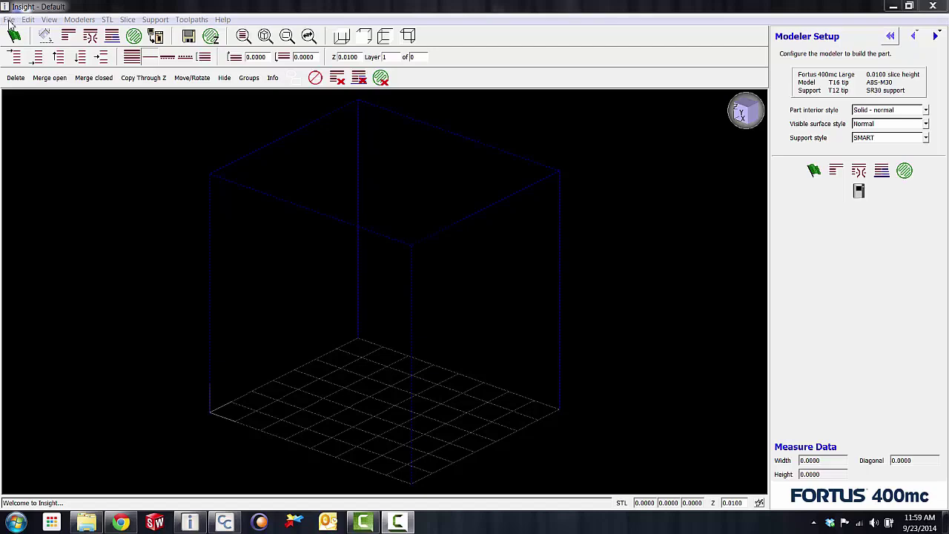
Open the "Hole w Logo" STL model and switch its units to millimeters
left_click(9, 20)
left_click(18, 35)
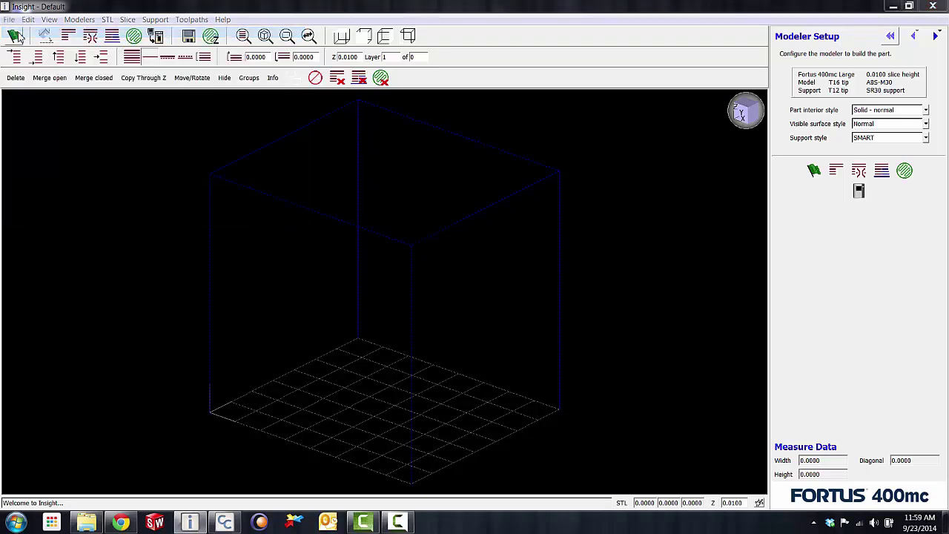
left_click(152, 124)
left_click(372, 304)
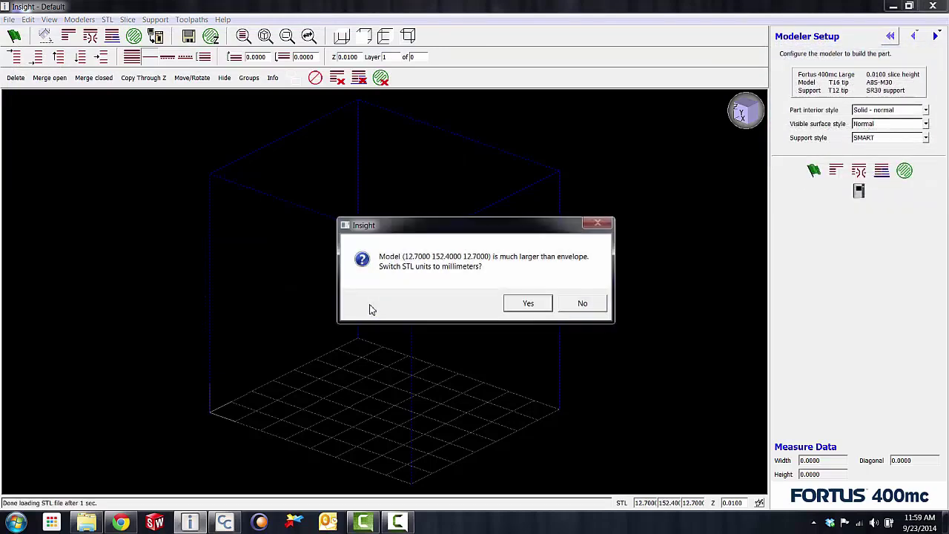
left_click(527, 303)
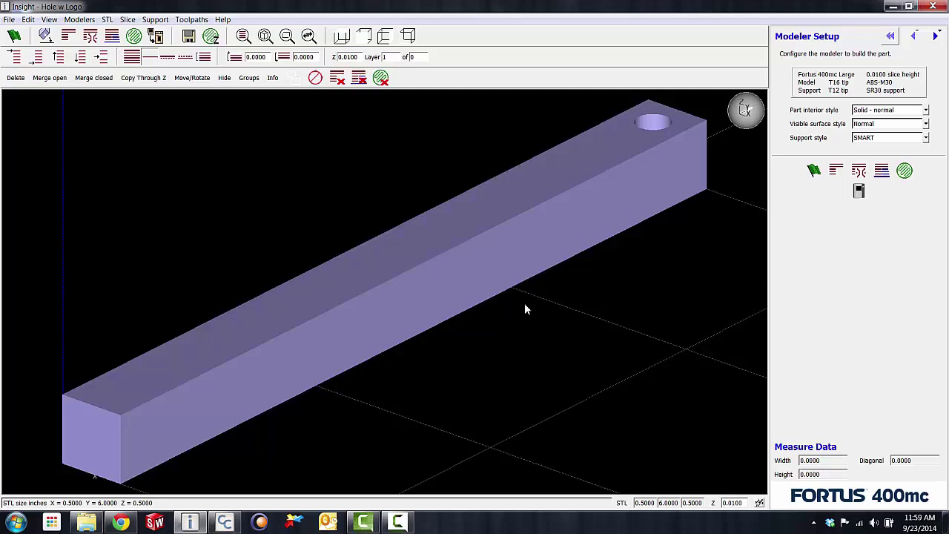
Orient the bar upright by making the square end face farthest from the hole its bottom
left_click(44, 36)
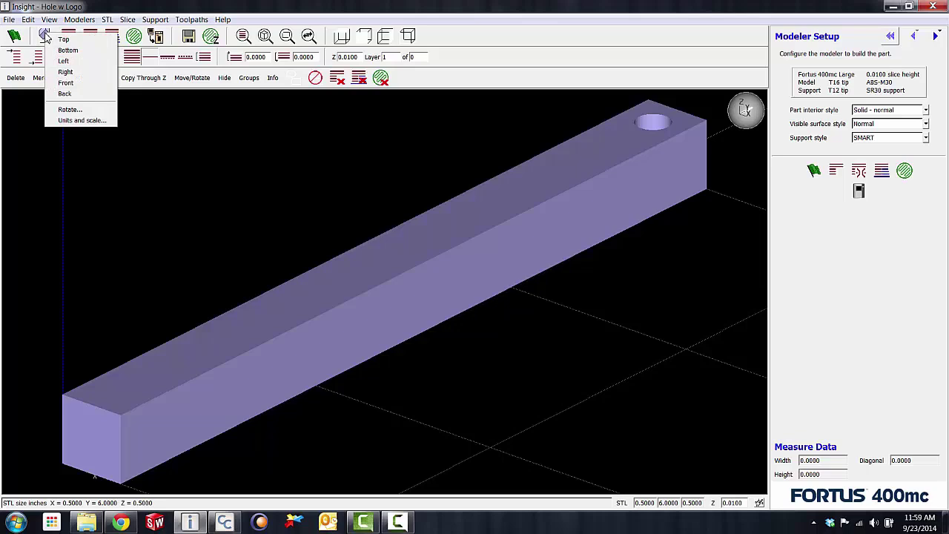
left_click(63, 51)
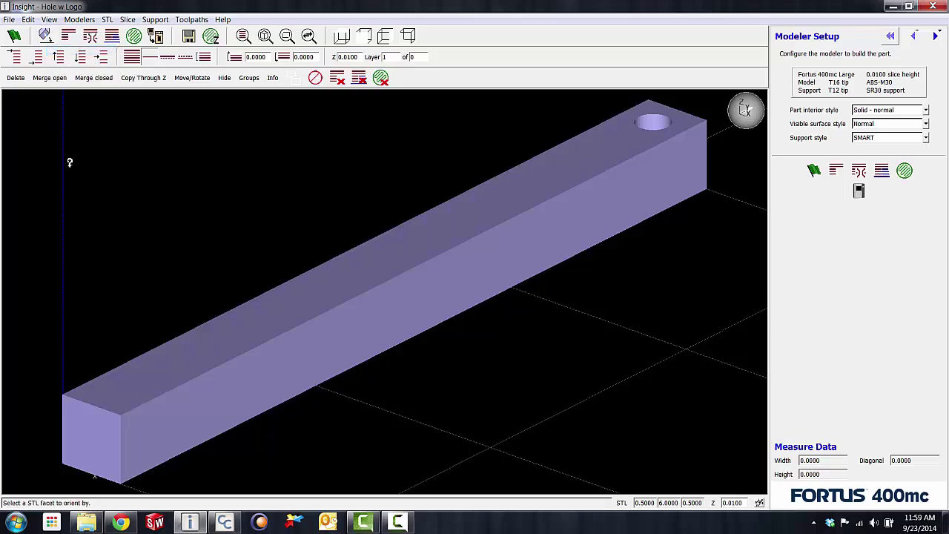
left_click(81, 432)
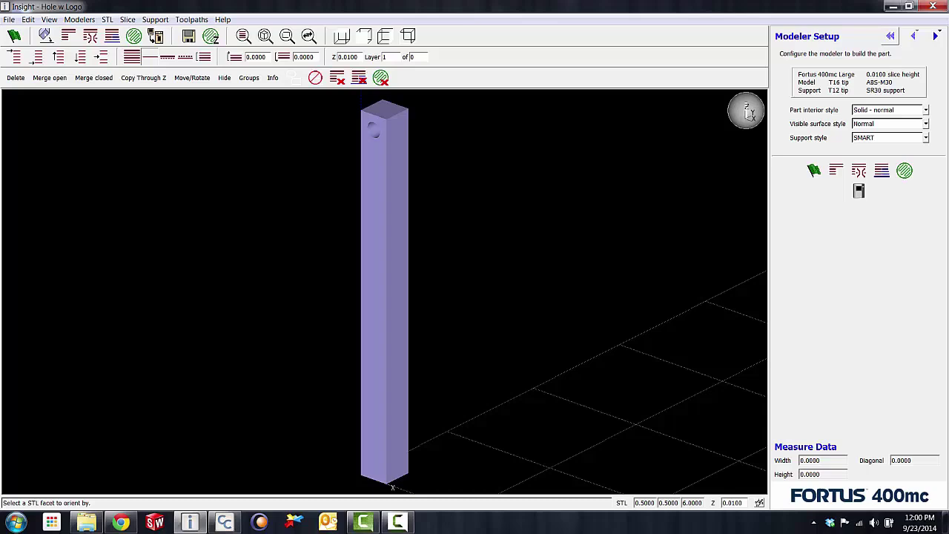
Rotate the STL model about Z to 180 degrees so the logo side faces forward
left_click(44, 36)
left_click(80, 116)
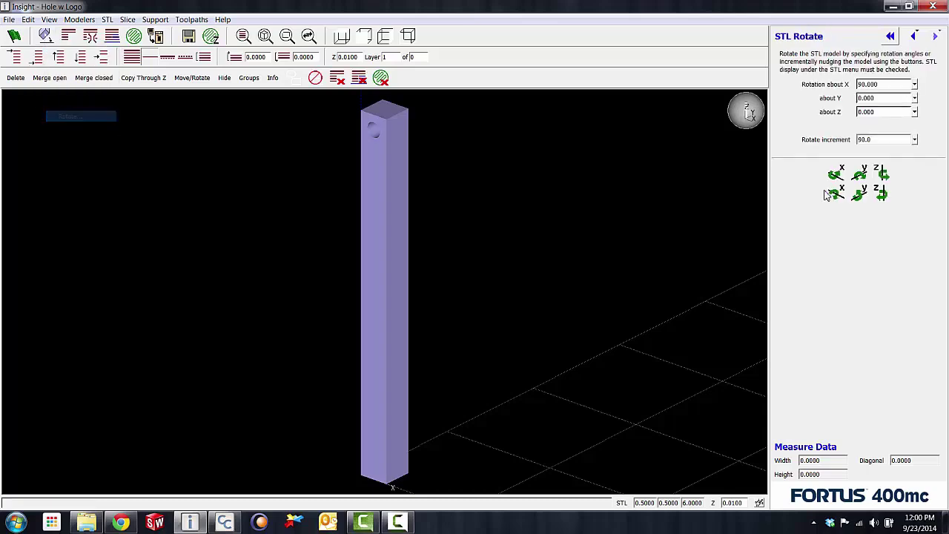
left_click(882, 193)
left_click(882, 194)
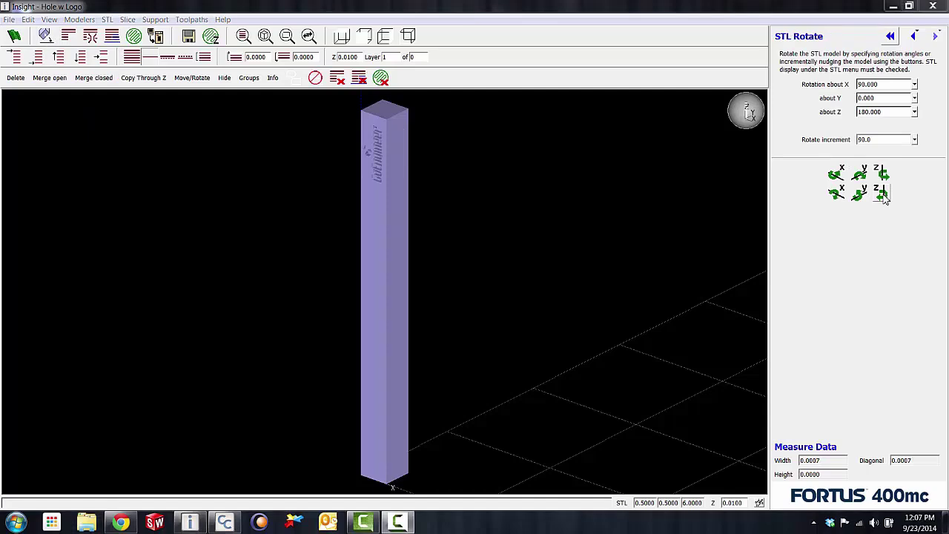
left_click(890, 37)
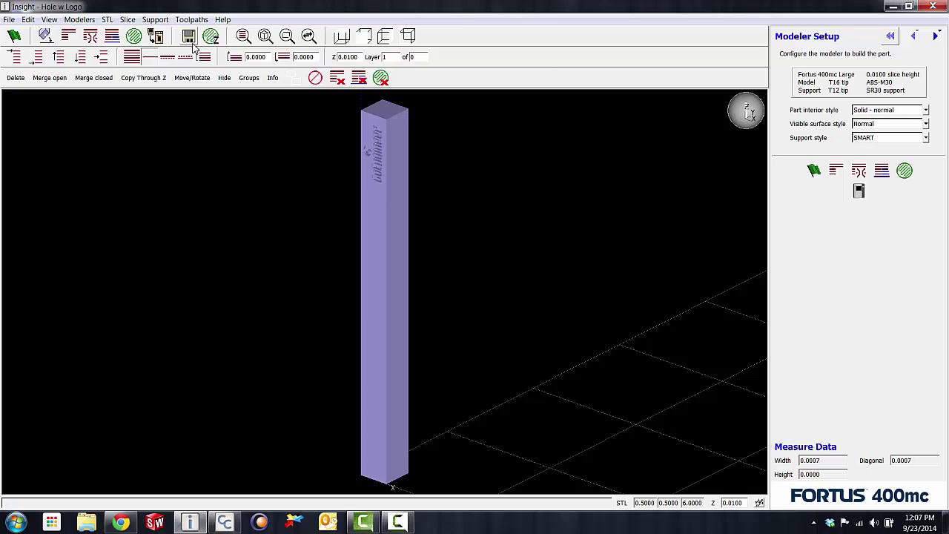
Process the job into slices, supports and toolpaths with the current modeler setup, and display all layers
left_click(15, 36)
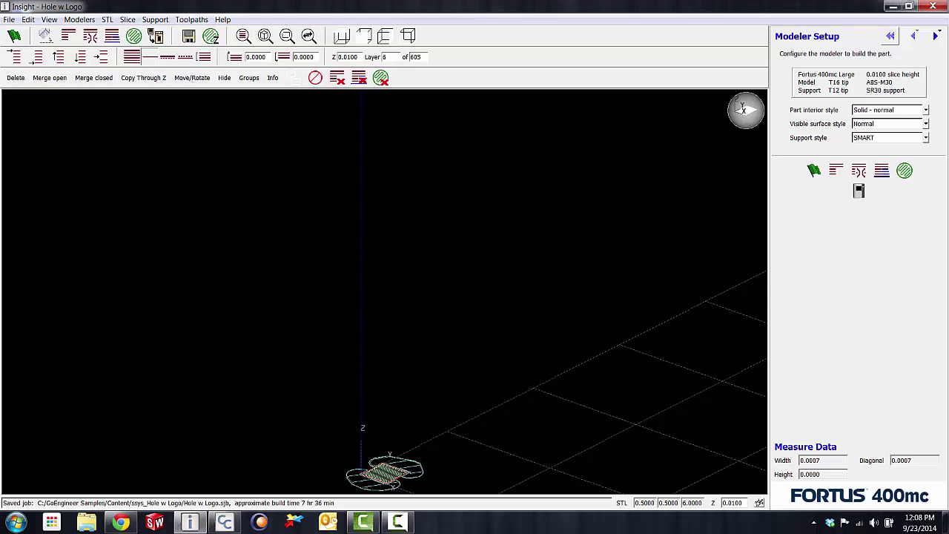
left_click(132, 63)
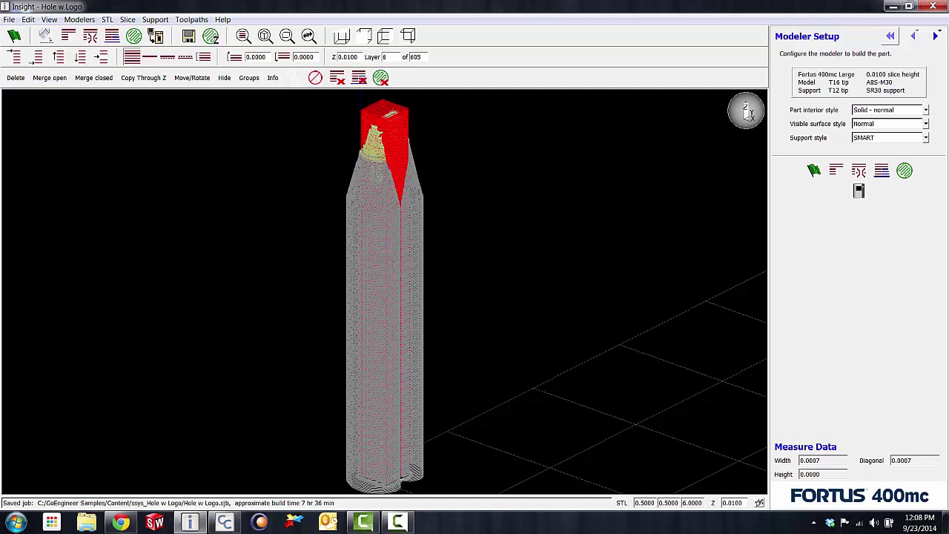
left_click_drag(378, 363, 398, 388)
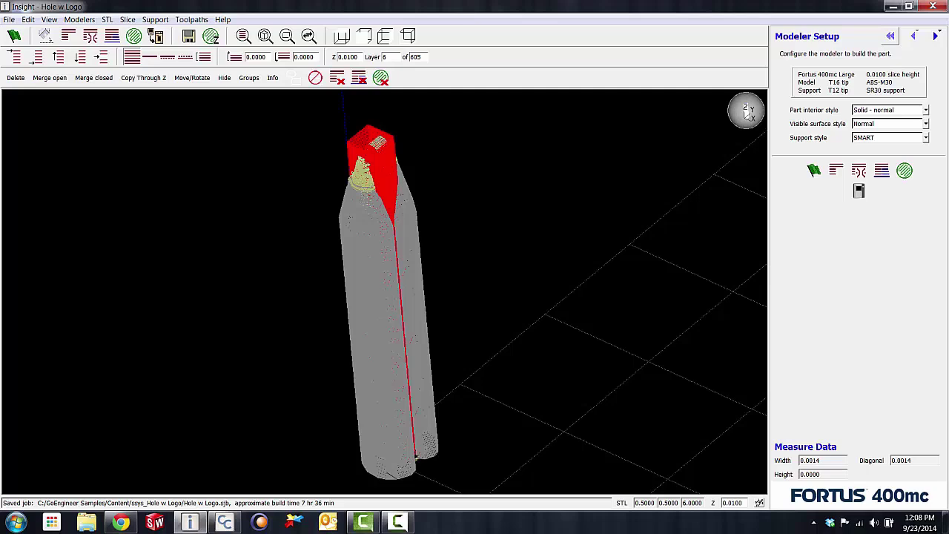
Estimate the build time for the job and check the model and support volumes
left_click(194, 19)
left_click(206, 43)
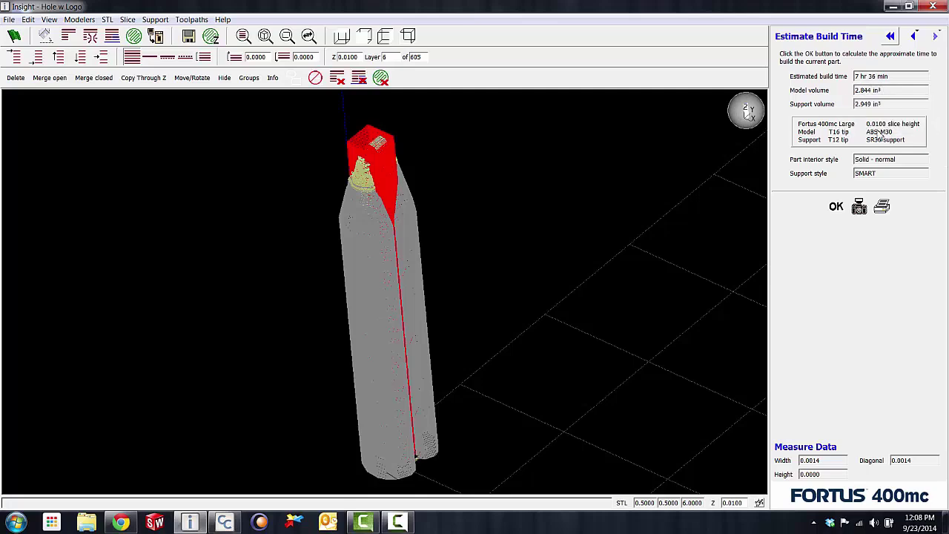
mouse_move(858, 108)
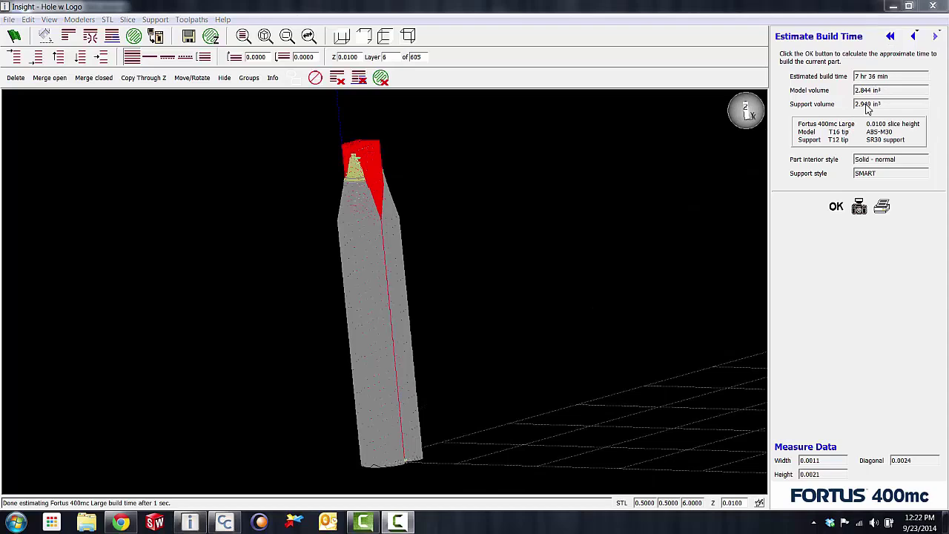
mouse_move(867, 108)
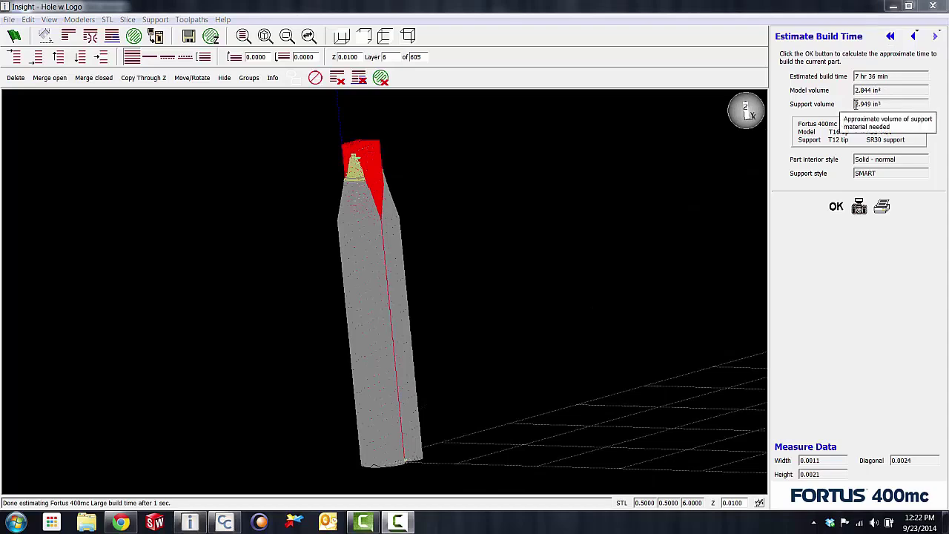
Remove the job's existing supports and delete the toolpaths
left_click(157, 19)
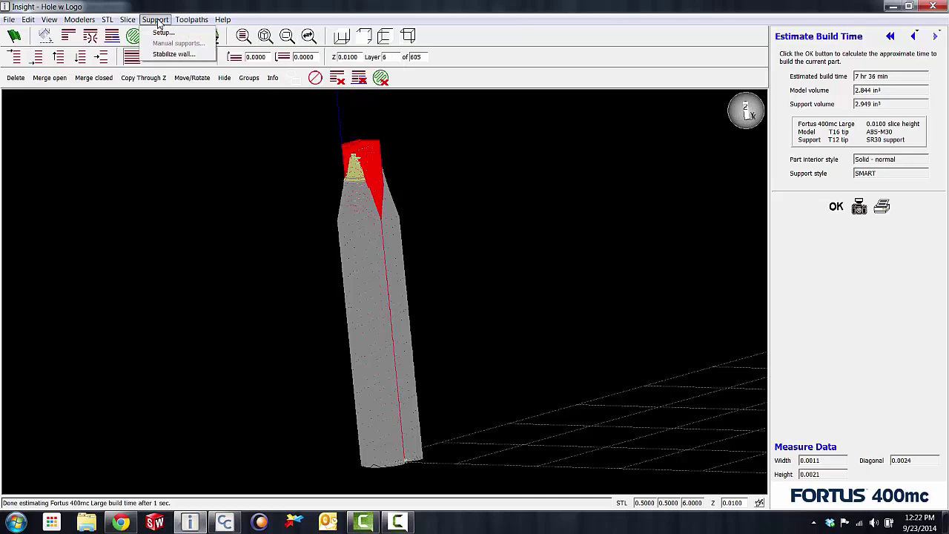
left_click(161, 32)
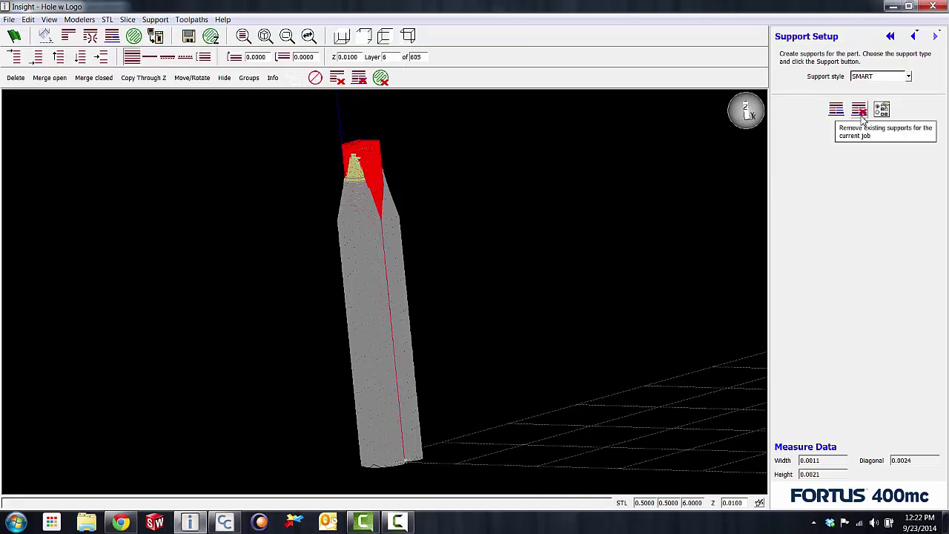
left_click(860, 117)
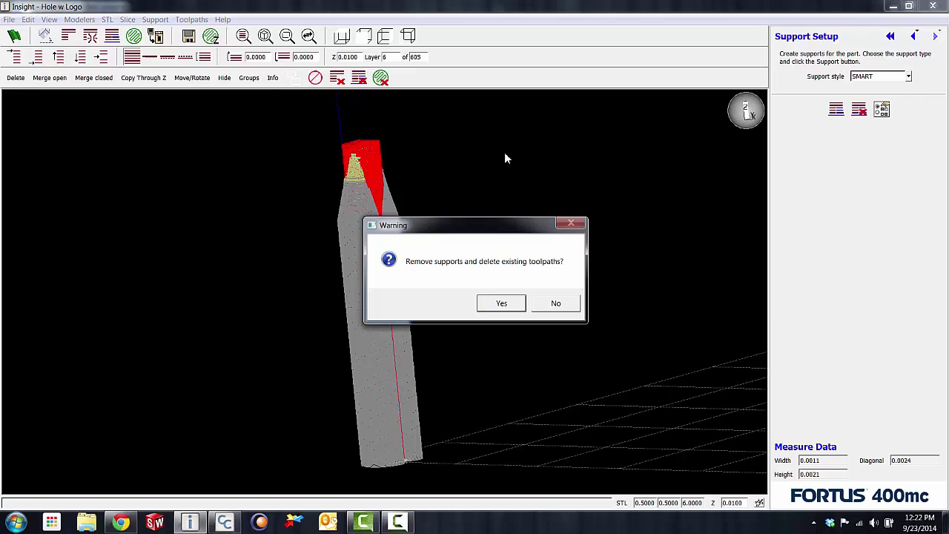
left_click(510, 307)
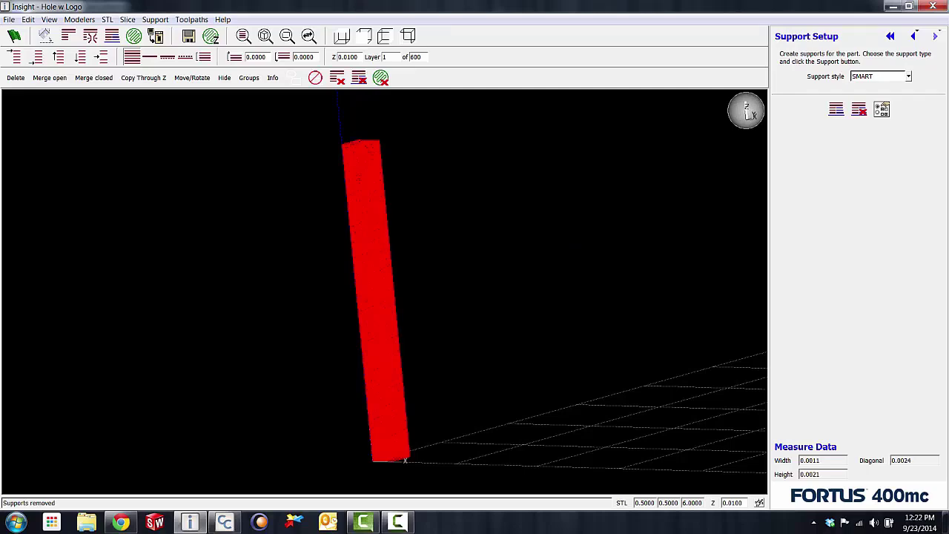
Change the Grow supports option in the support parameters, keeping the SMART support style
left_click(882, 111)
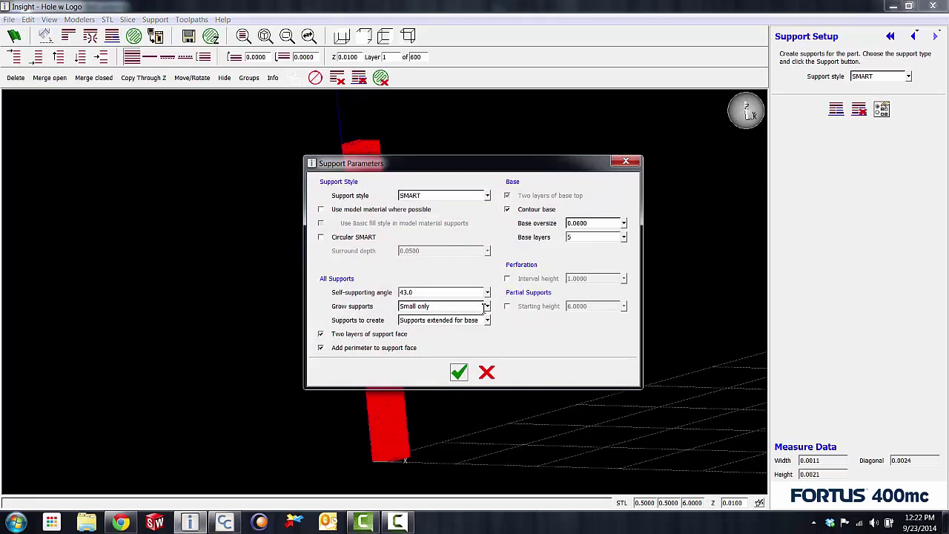
left_click(487, 306)
left_click(471, 317)
left_click(460, 373)
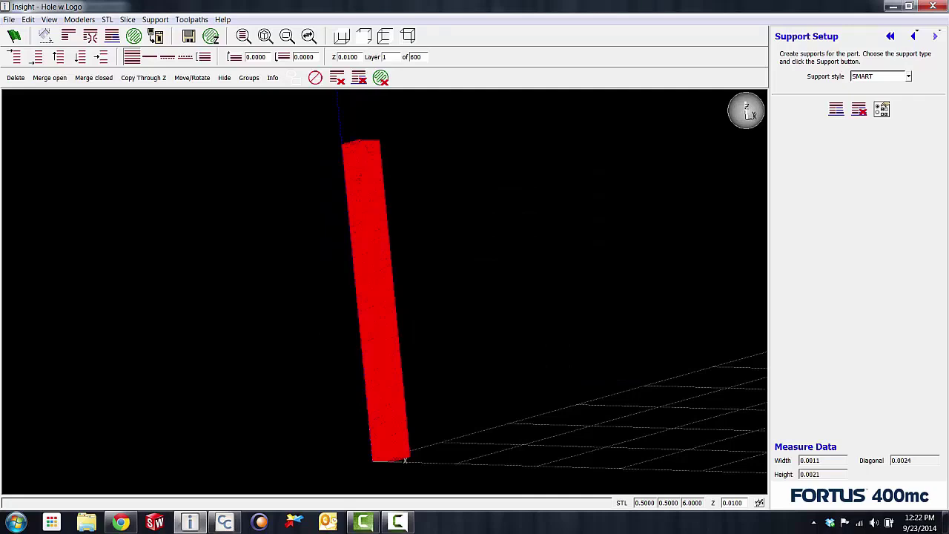
Regenerate the SMART supports and the toolpaths, and display all layers of the part
left_click(836, 111)
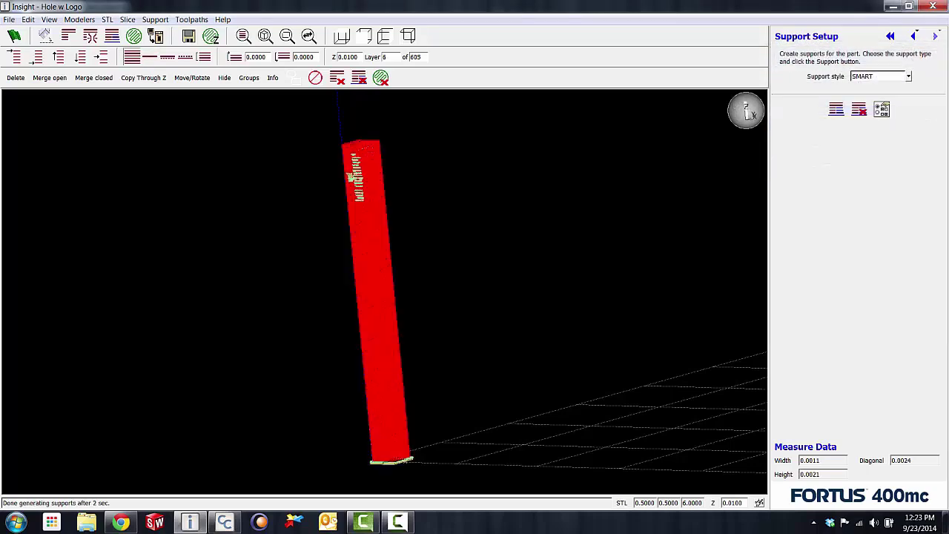
middle_click_drag(415, 244, 452, 304)
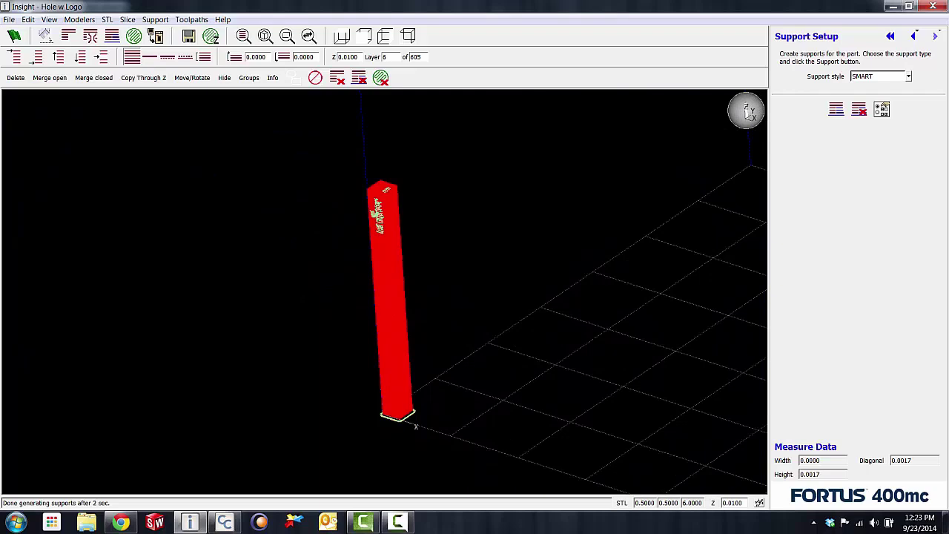
left_click(133, 36)
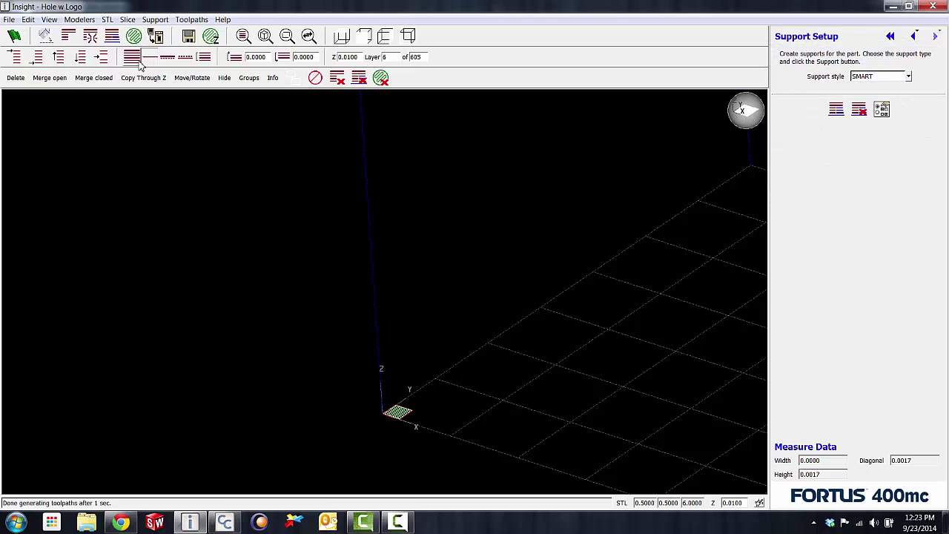
left_click(134, 58)
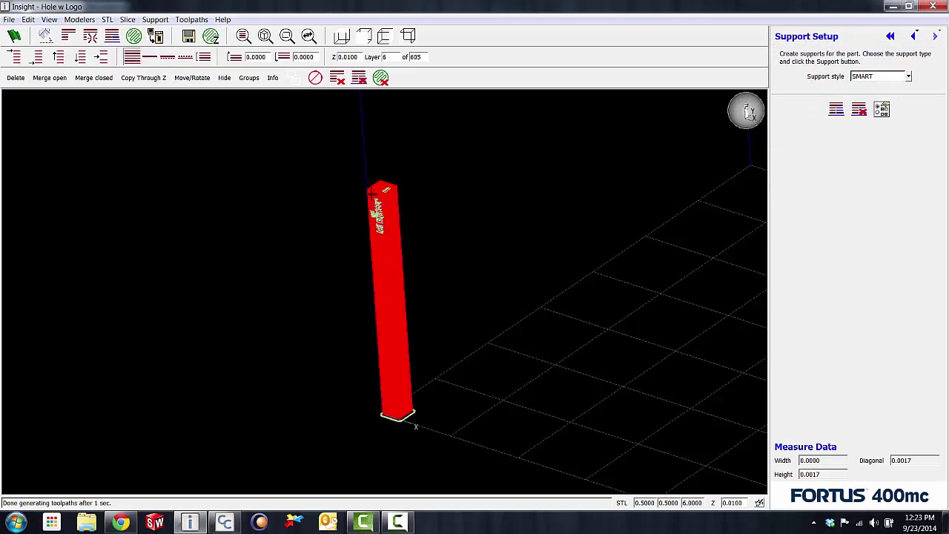
Recalculate the build time and material volumes with the regenerated supports
left_click(191, 20)
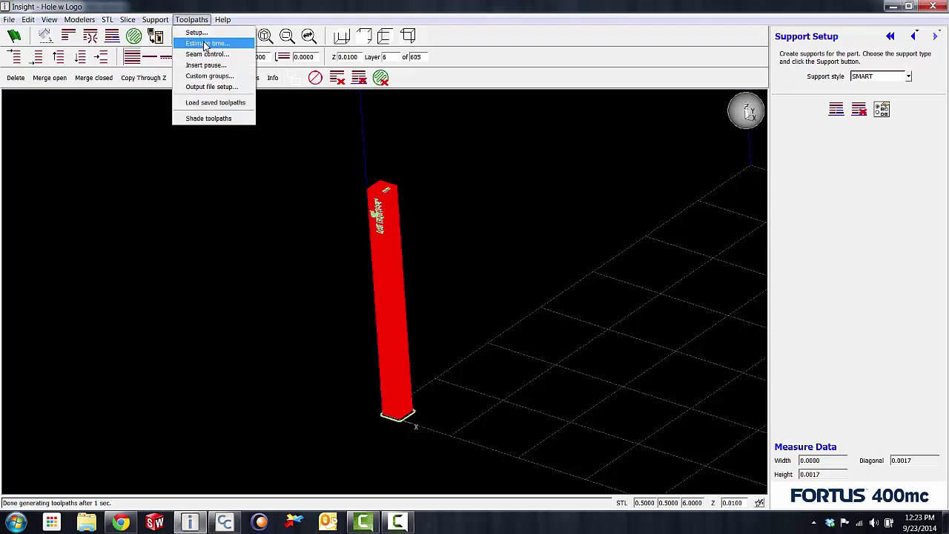
left_click(191, 42)
left_click(835, 206)
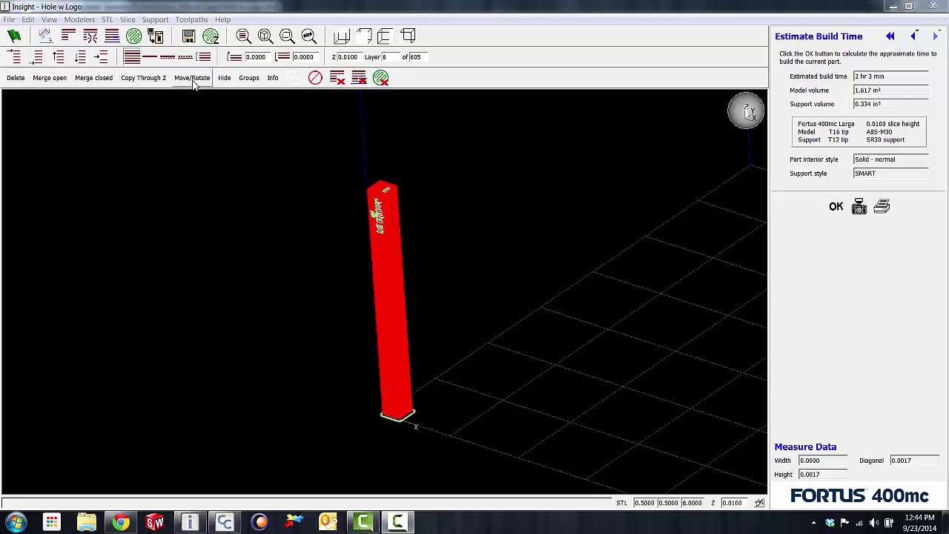
Send the job to build on the "Fortus 400mc - Santa Clara" modeler
left_click(155, 36)
left_click(458, 330)
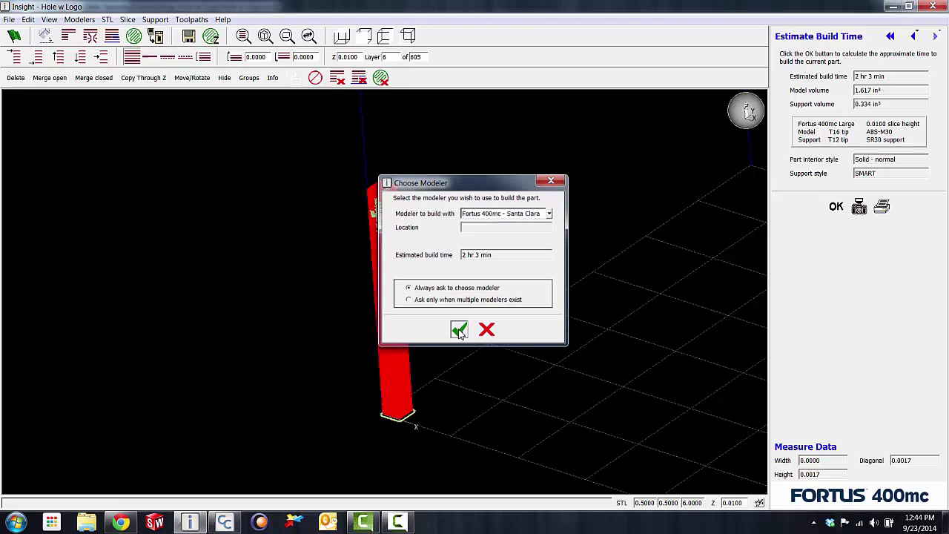